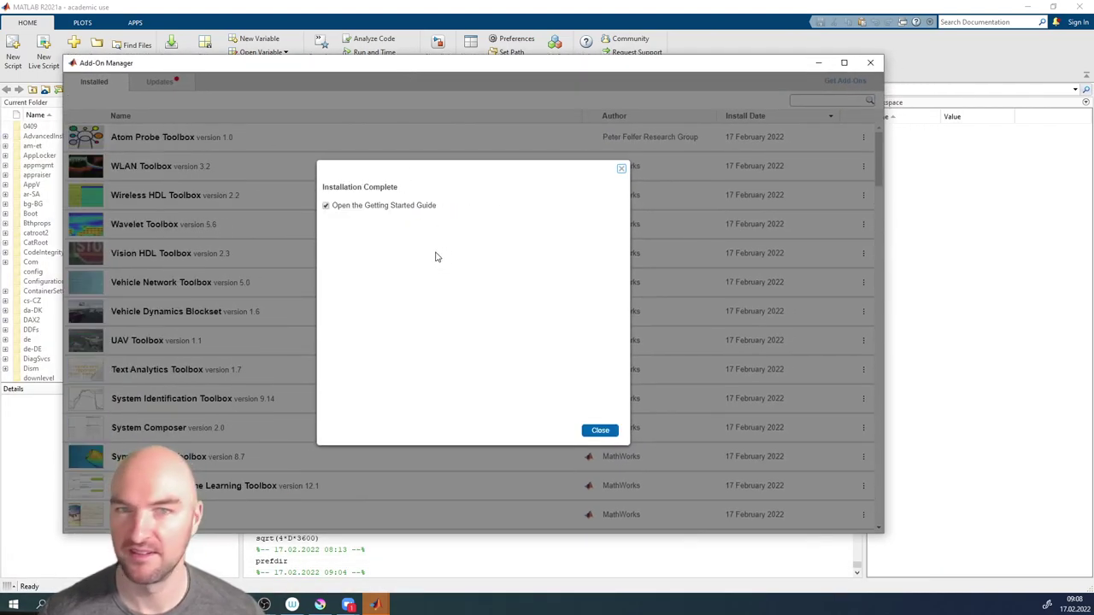
- Dismiss the installation-complete notice and start reading the Getting Started guide
click(597, 438)
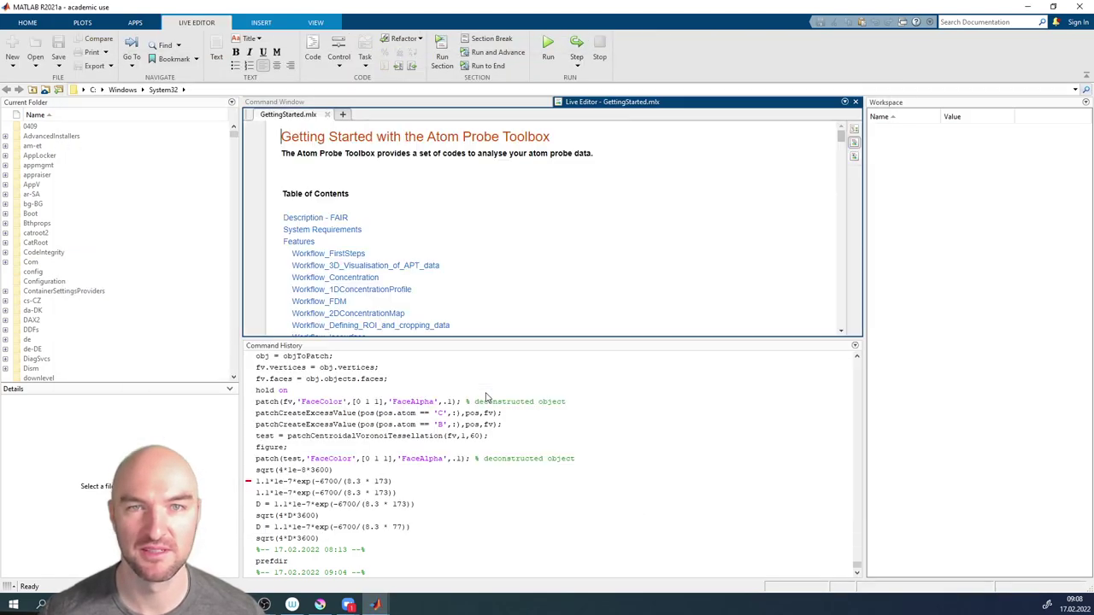
click(408, 235)
scroll(408, 237, down, 10)
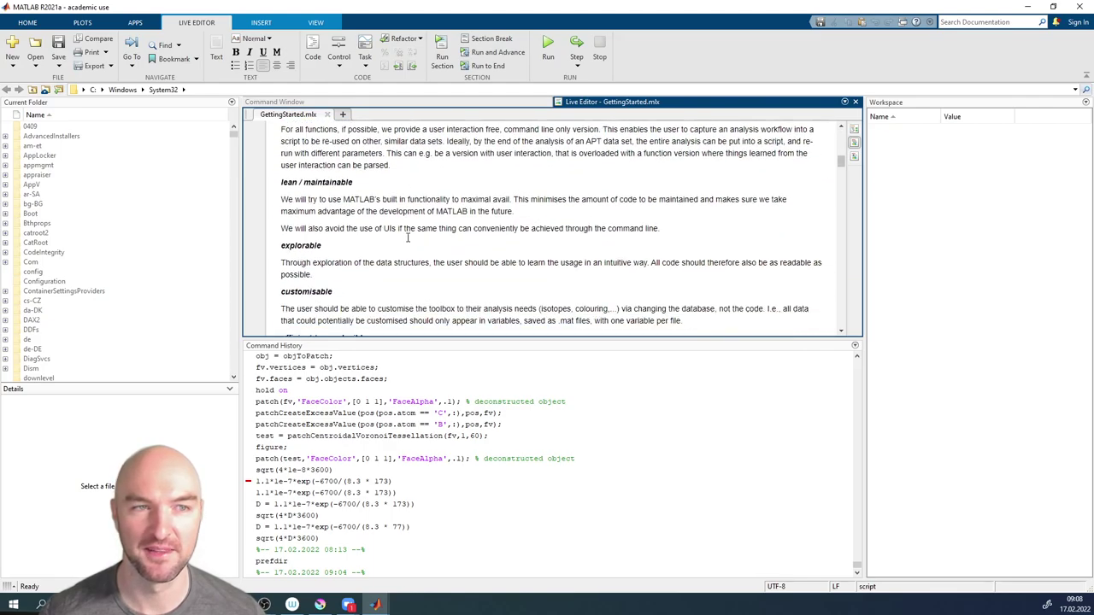
scroll(407, 237, up, 10)
- Scroll through GettingStarted.mlx's workflows and functions, then return to the top
scroll(407, 242, down, 10)
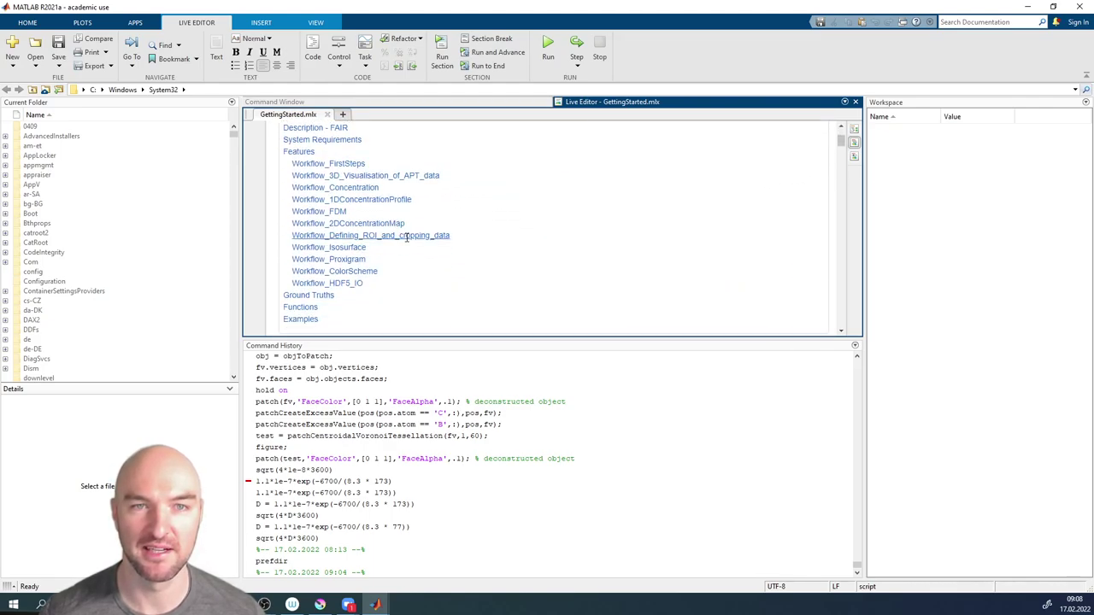
scroll(407, 238, down, 5)
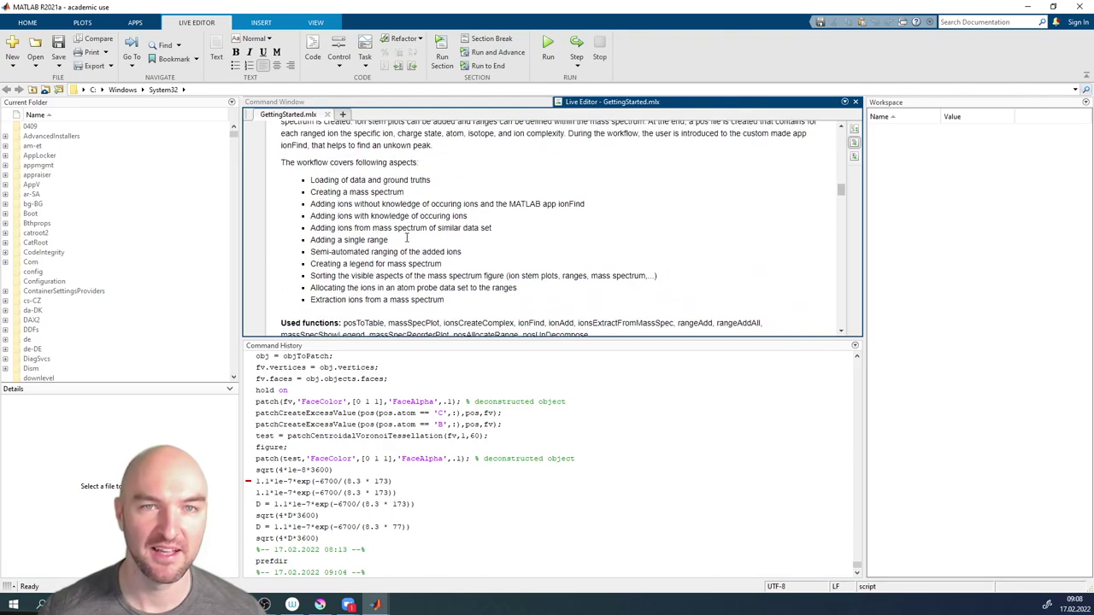
scroll(603, 206, down, 15)
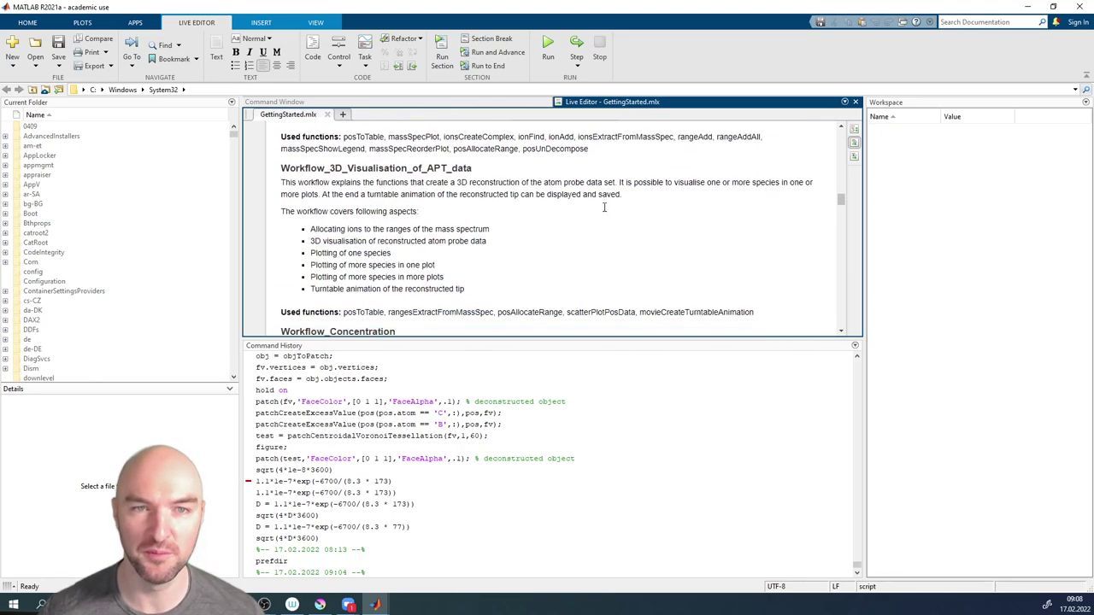
scroll(603, 207, down, 15)
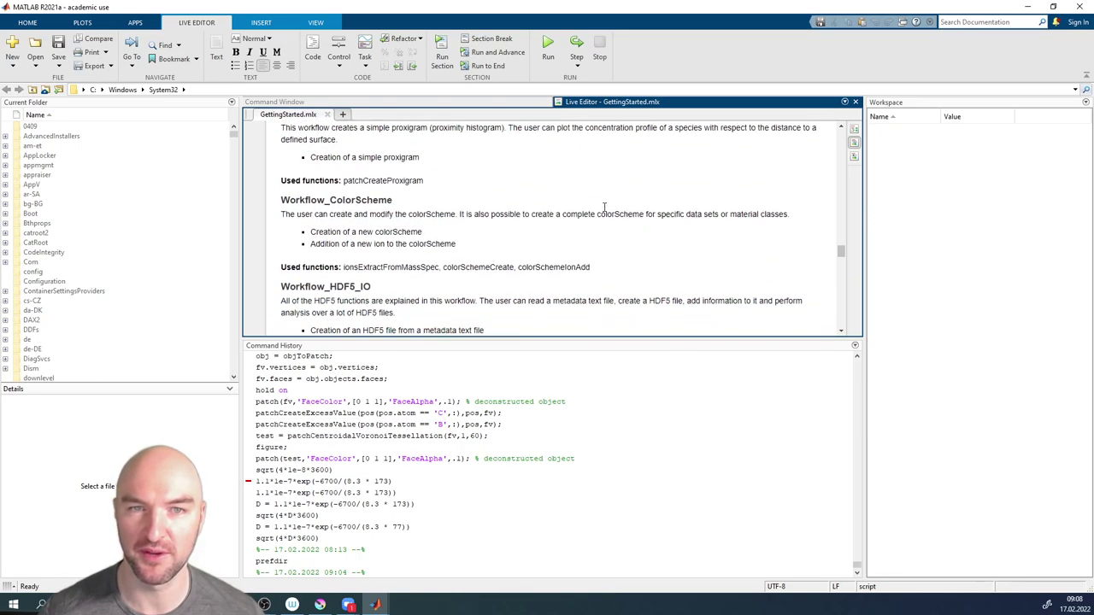
scroll(603, 207, down, 15)
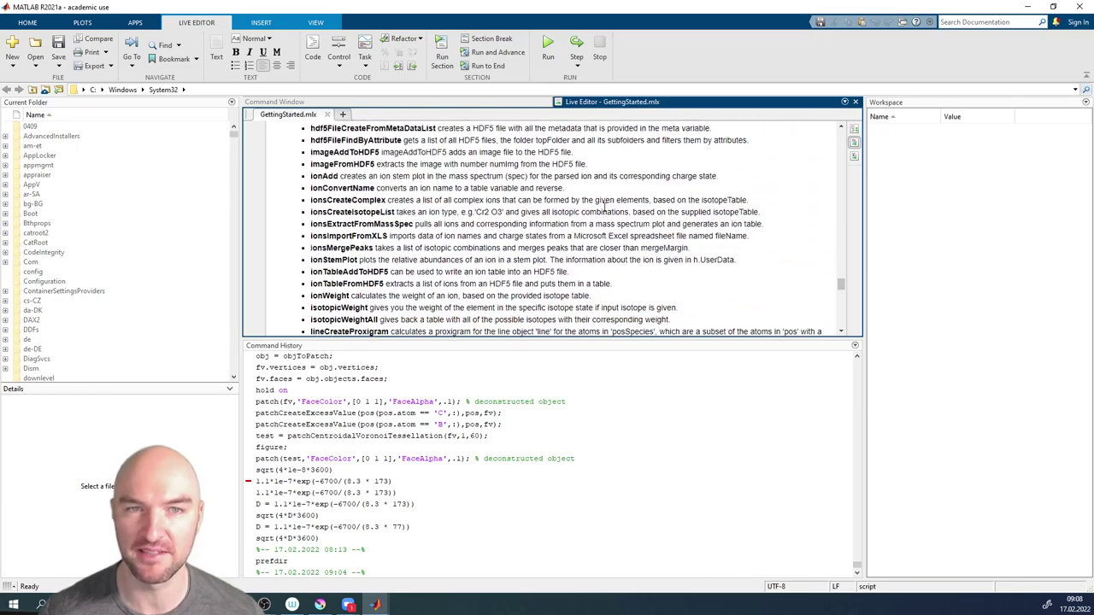
scroll(603, 206, down, 10)
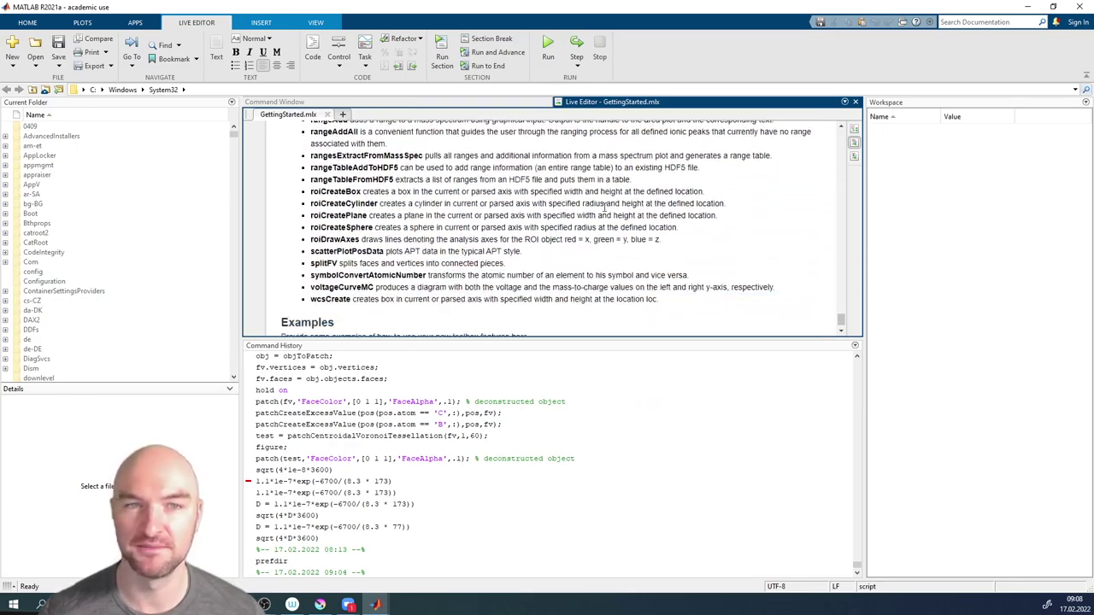
scroll(510, 223, up, 20)
scroll(510, 224, up, 20)
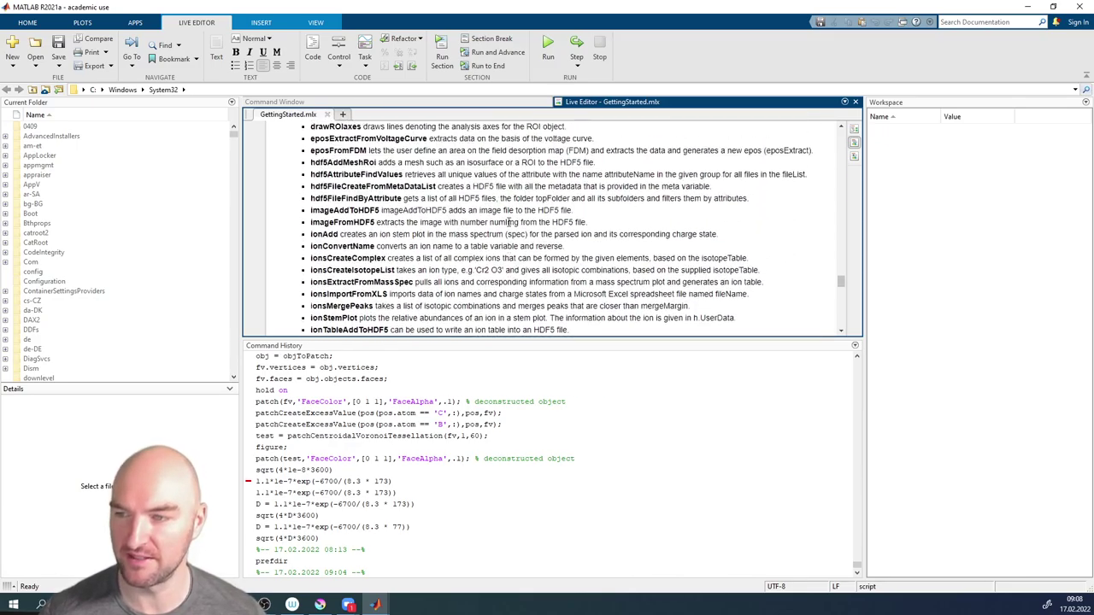
scroll(510, 224, up, 20)
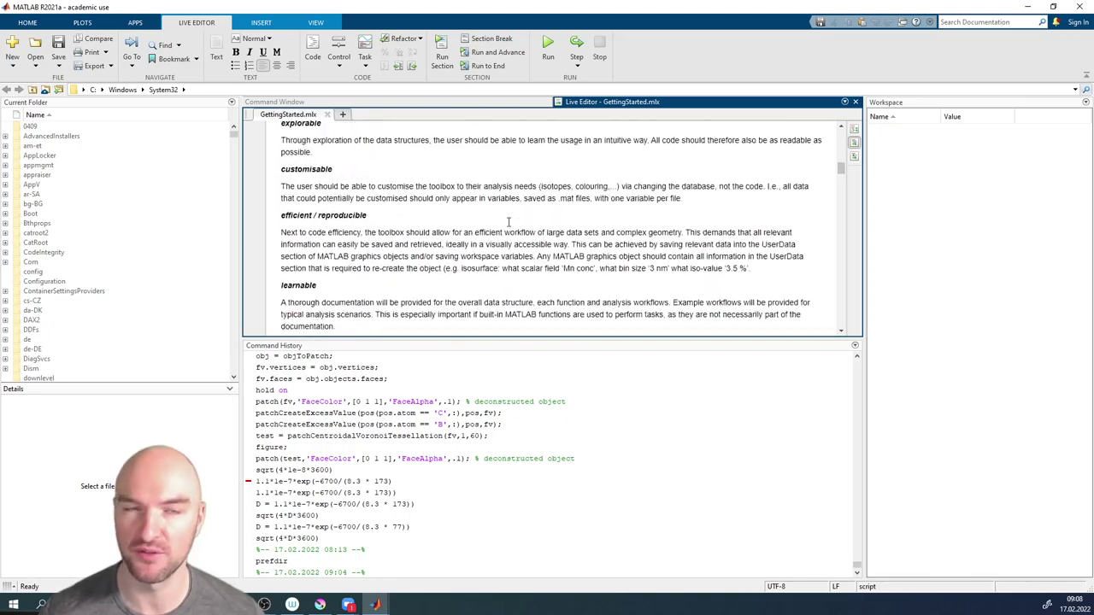
- Close GettingStarted.mlx, move the current folder up from System32 to C:\Windows, and dismiss the MATLAB Drive prompt
click(328, 114)
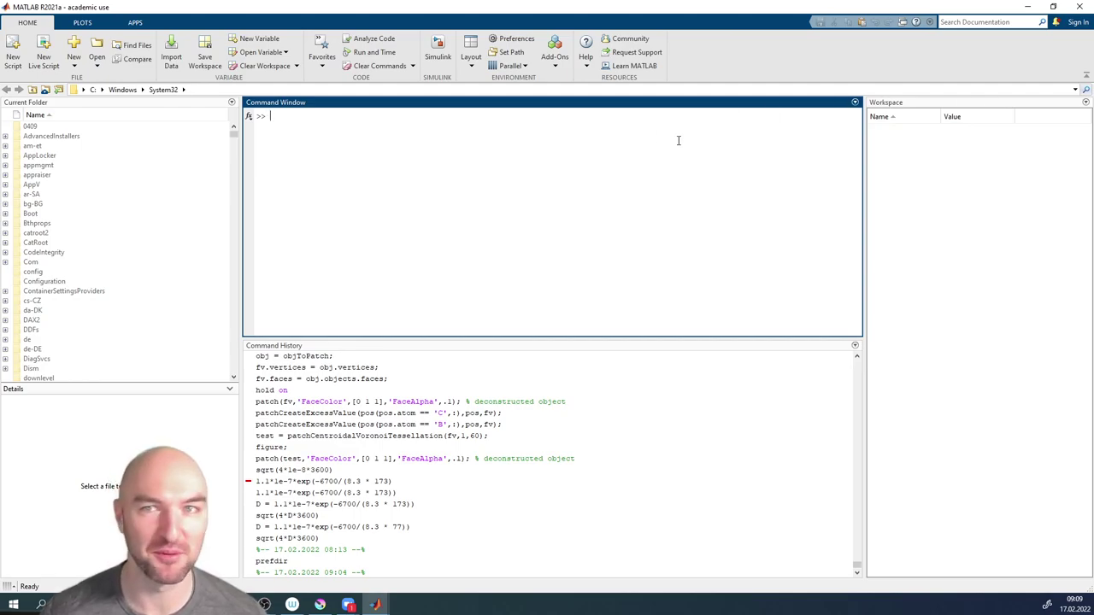
click(1074, 90)
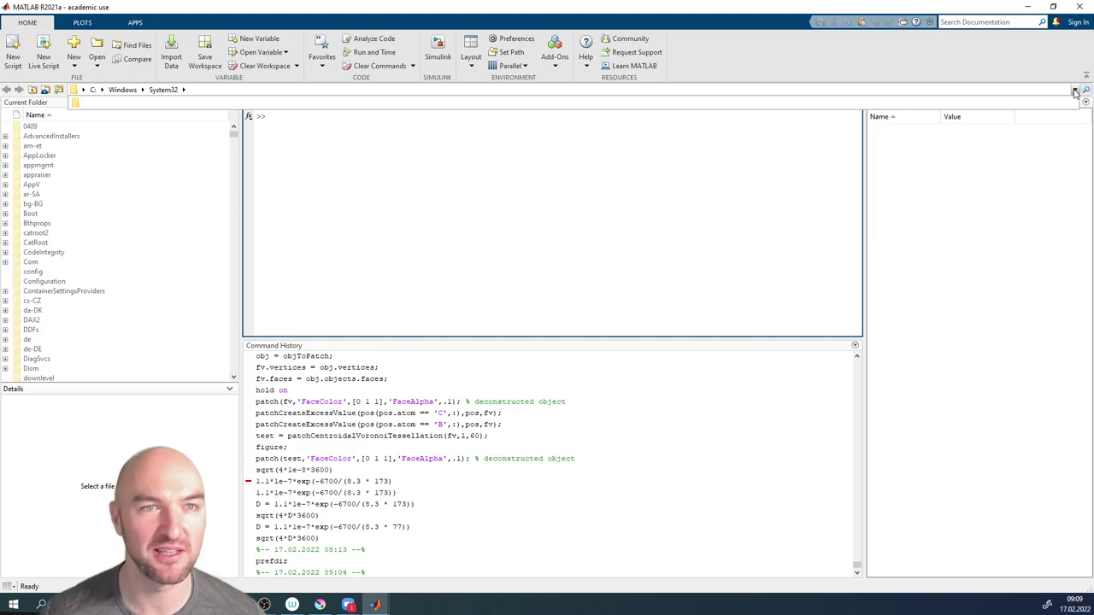
click(31, 91)
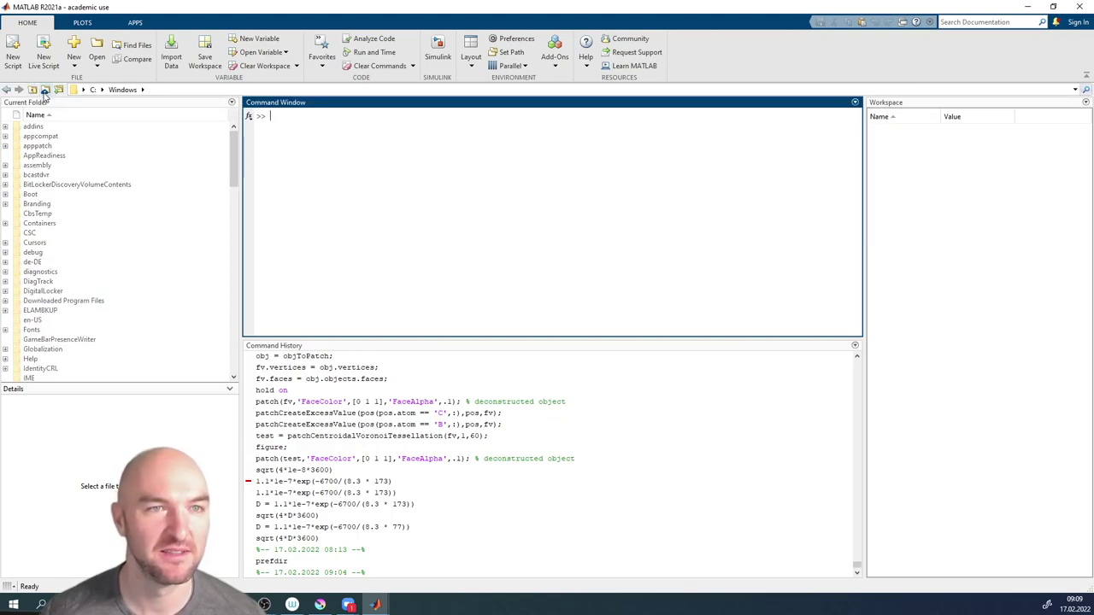
click(45, 90)
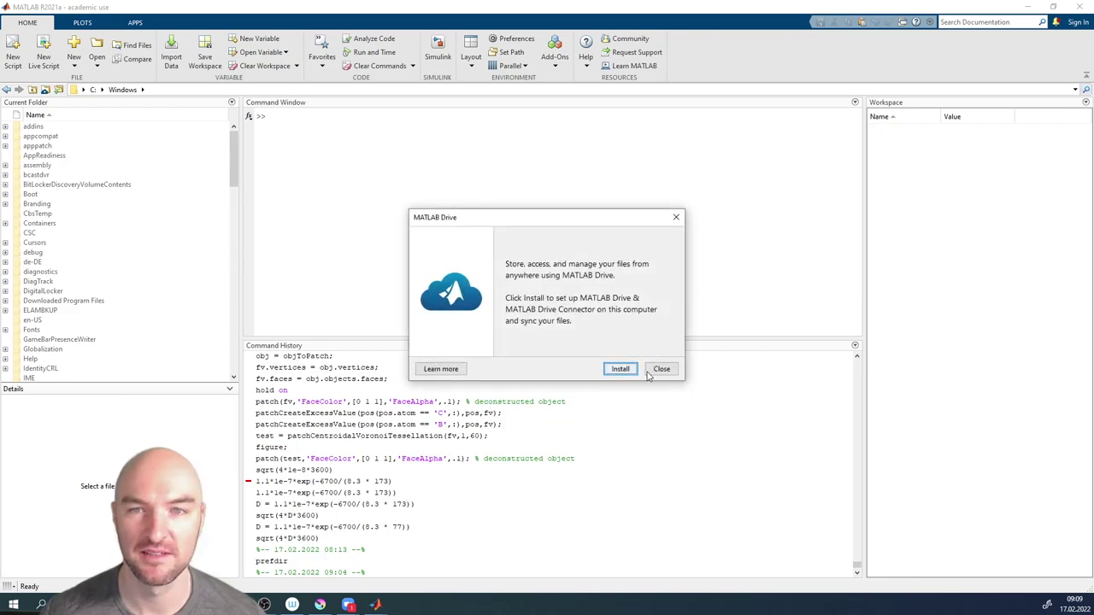
click(659, 369)
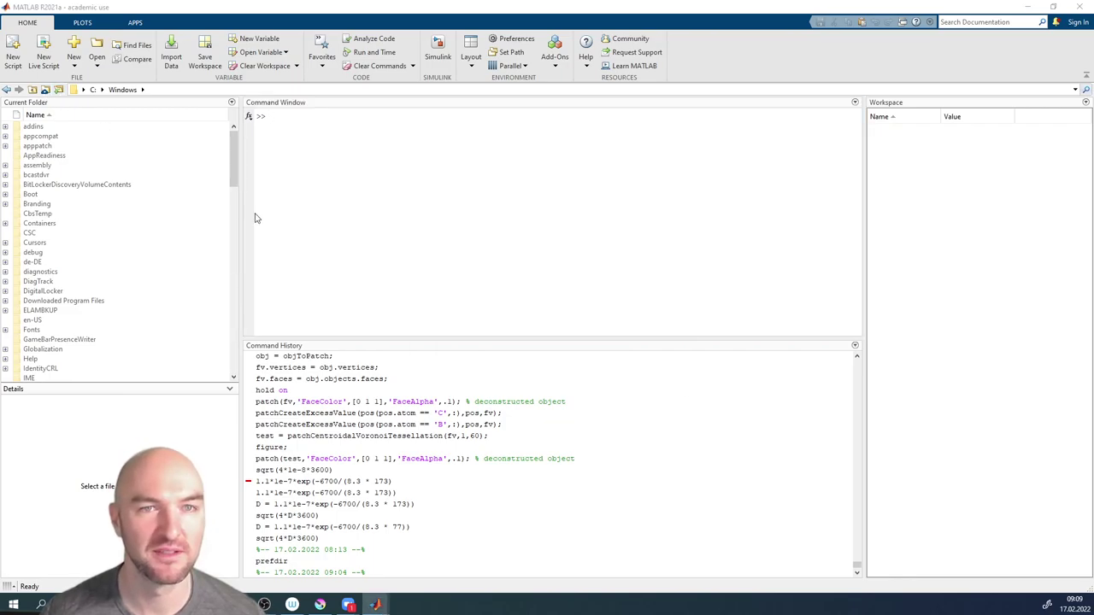
- Cancel the Select a new folder picker without choosing, and bring up the Add-Ons options
drag(139, 28, 334, 78)
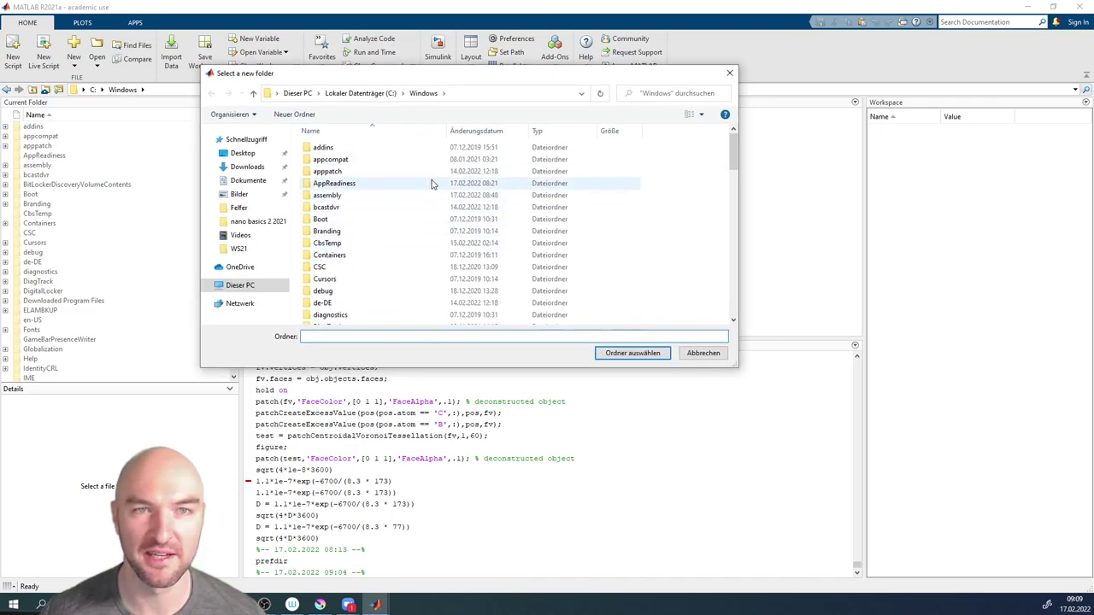
click(730, 75)
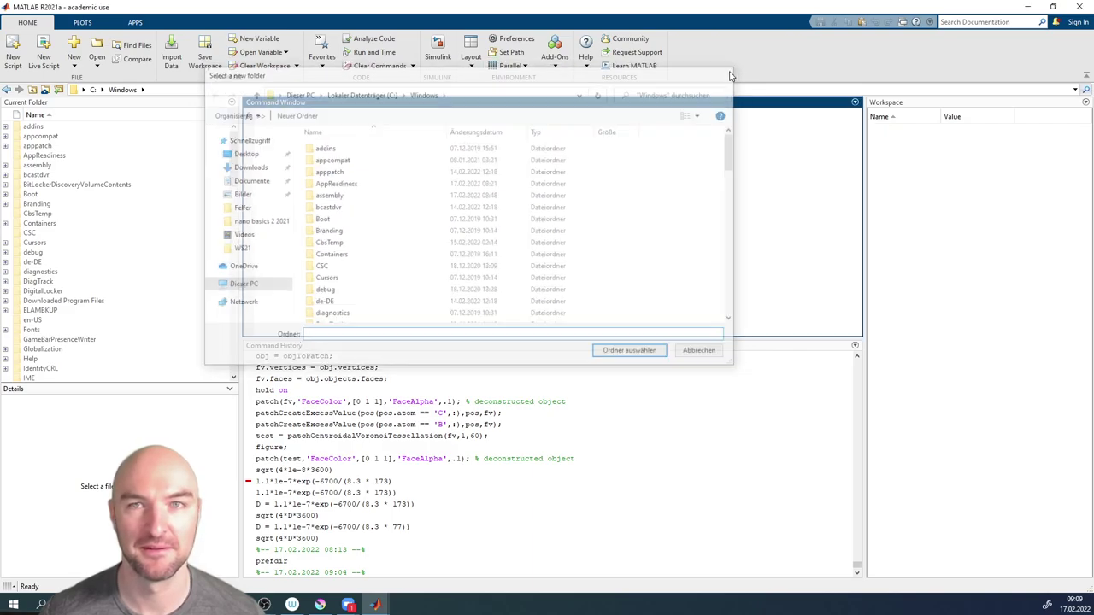
click(555, 59)
- Make the Atom Probe Toolbox install folder the current folder from the Add-On Manager
click(582, 101)
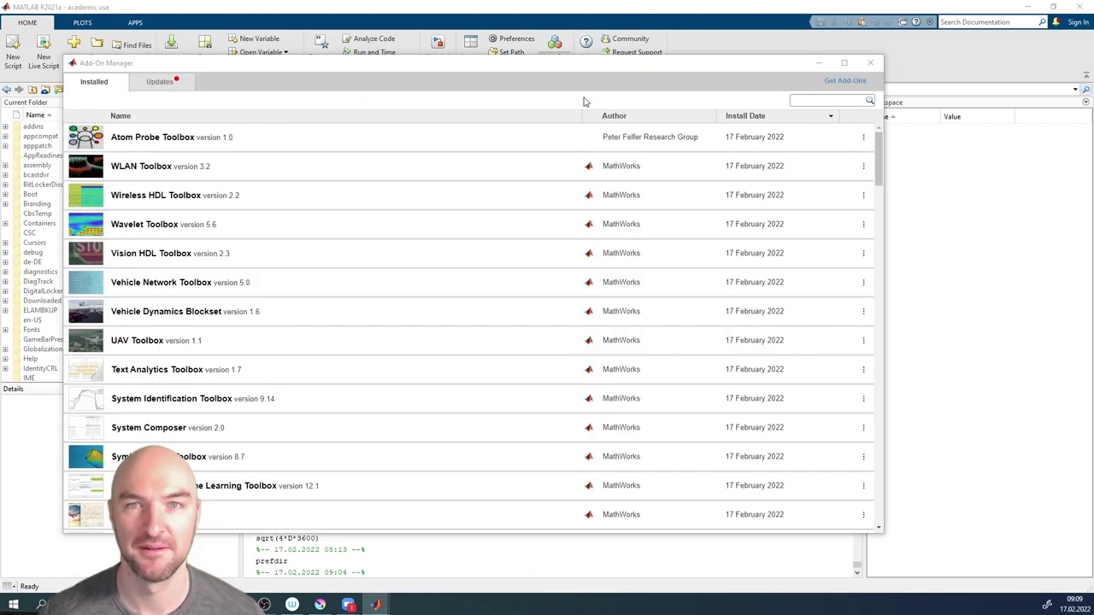
click(863, 137)
click(803, 168)
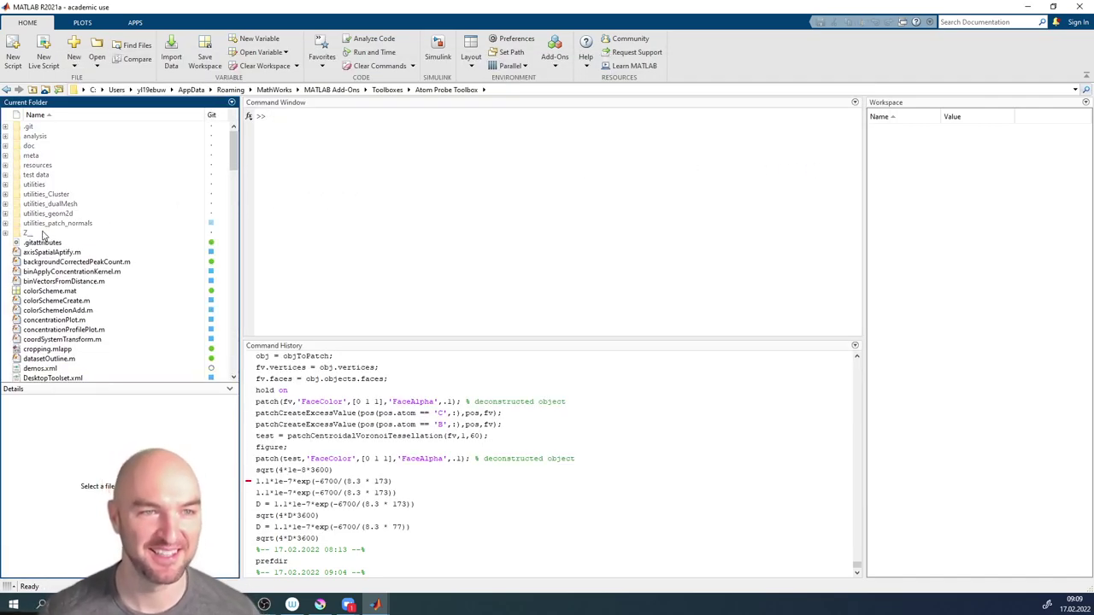
- Add all the toolbox's folders, from .git downward, and their subfolders to the path
click(41, 234)
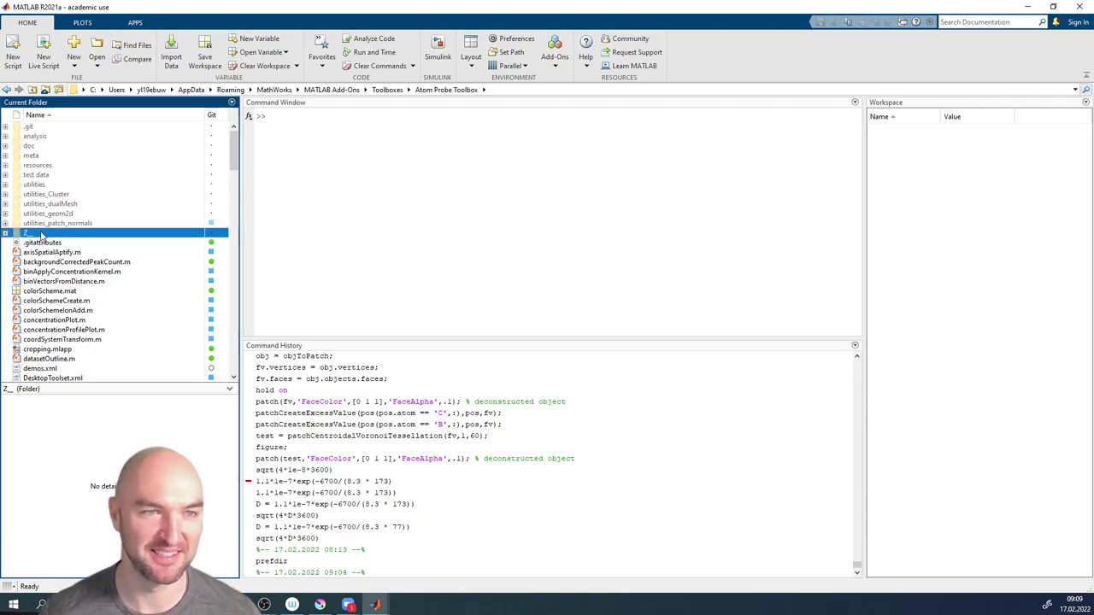
shift+click(50, 128)
right_click(50, 131)
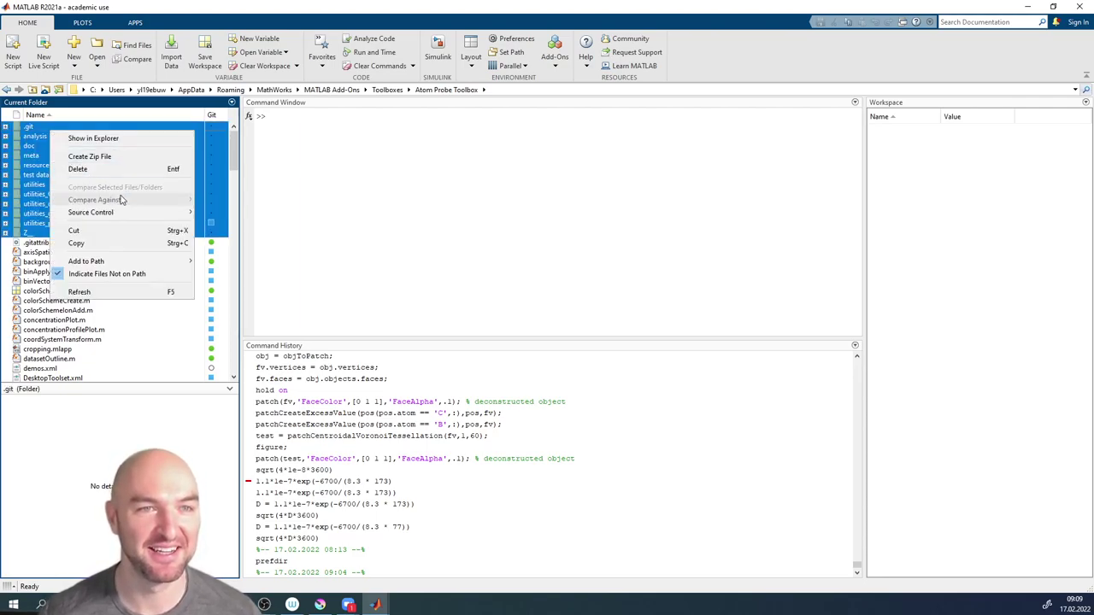
mouse_move(133, 262)
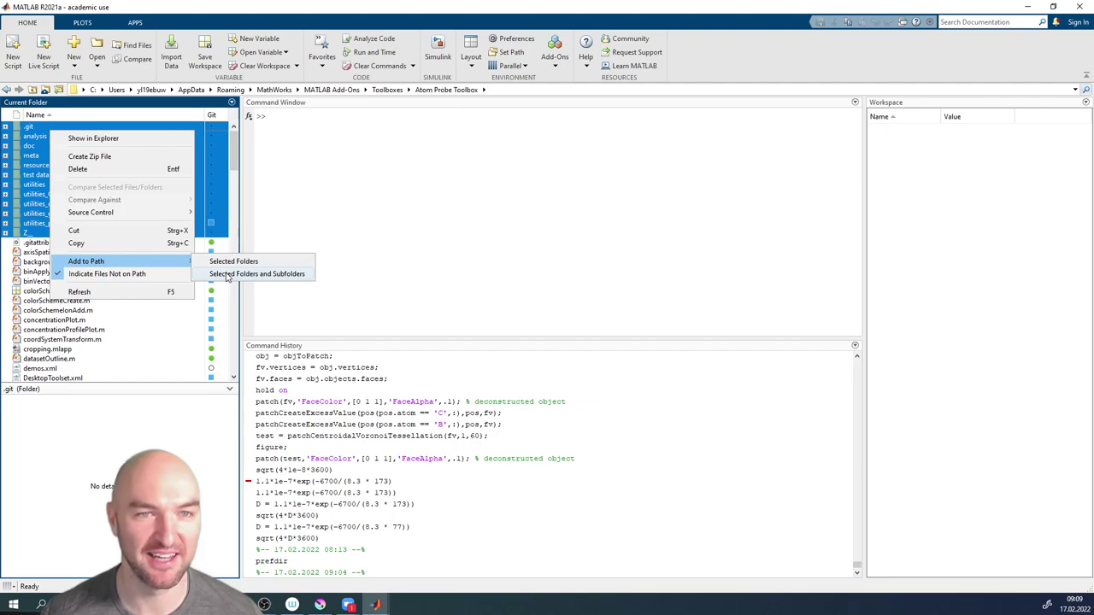
click(228, 274)
- Preview colorScheme.mat and dismiss the resources folder's actions menu unused
click(137, 293)
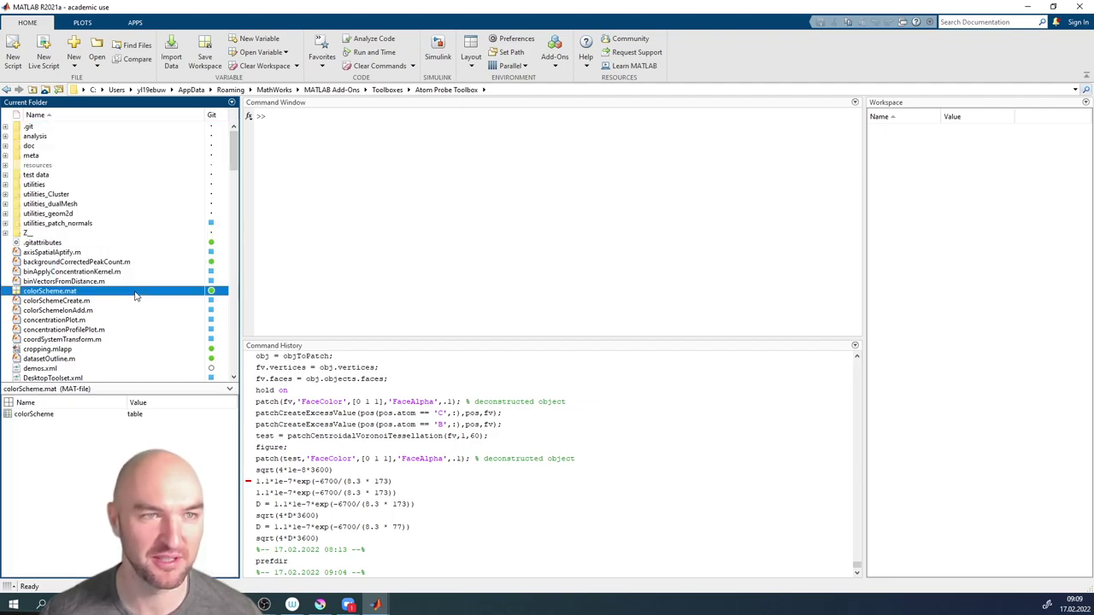
right_click(25, 166)
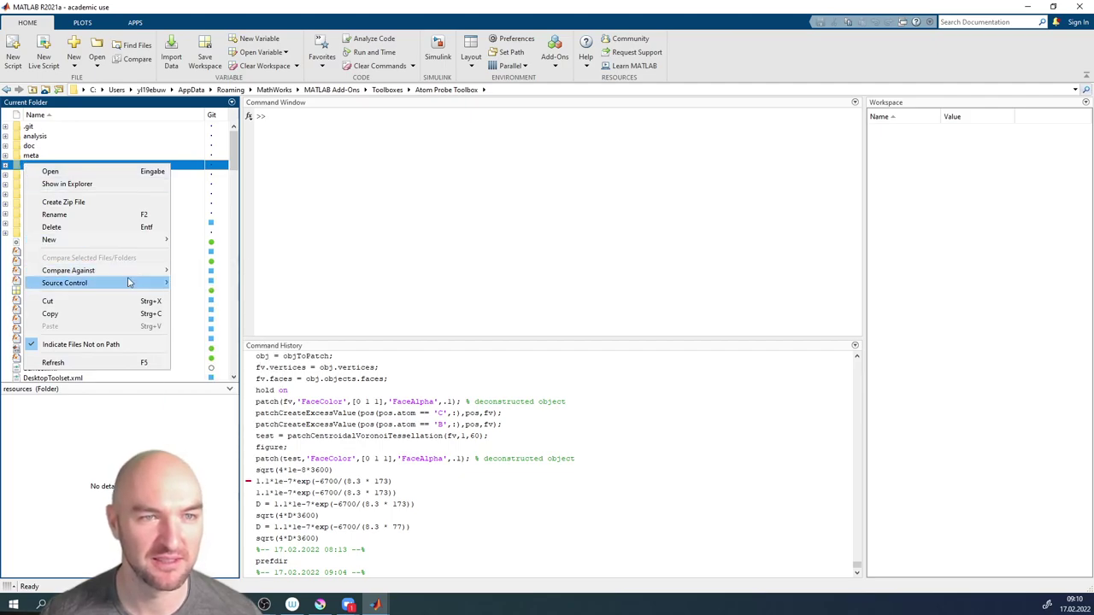
mouse_move(130, 283)
click(349, 268)
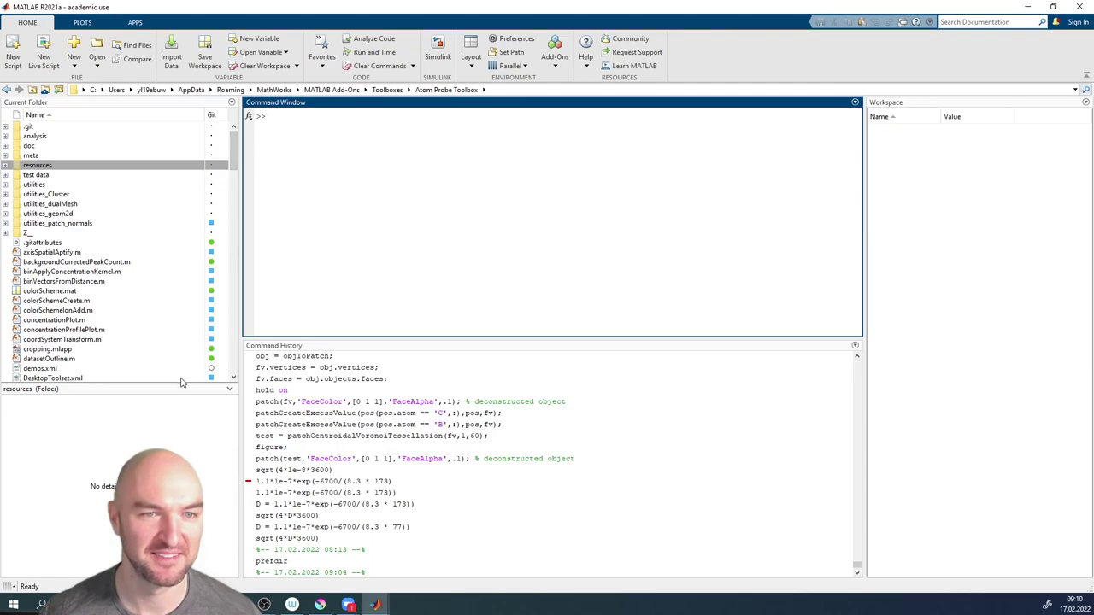
- Make the Current Folder file list taller to show more files, then switch away from MATLAB
drag(175, 386, 176, 428)
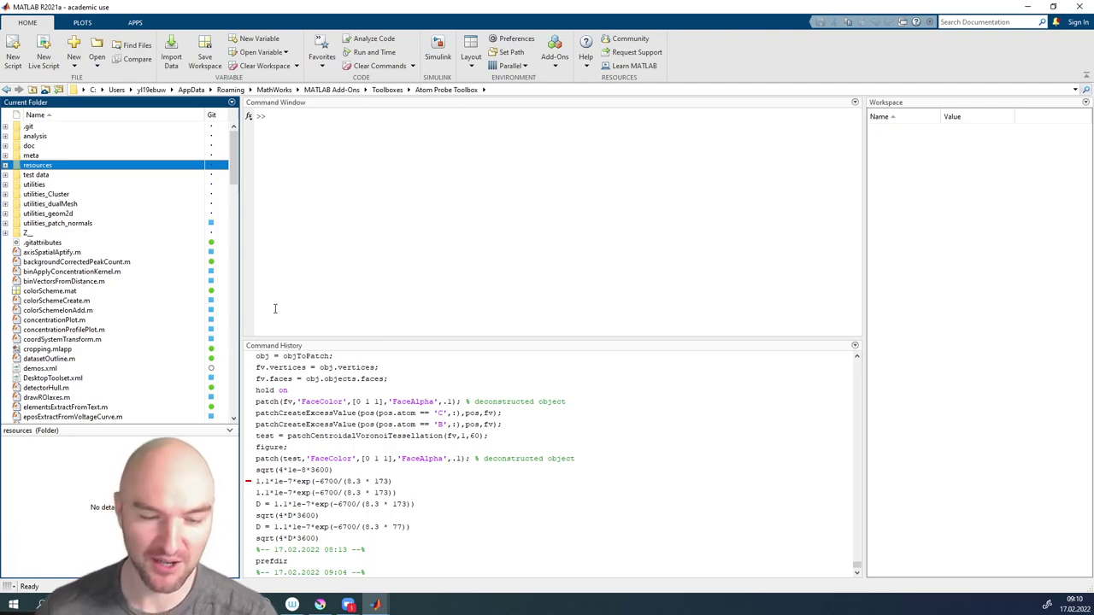
key(alt+Tab)
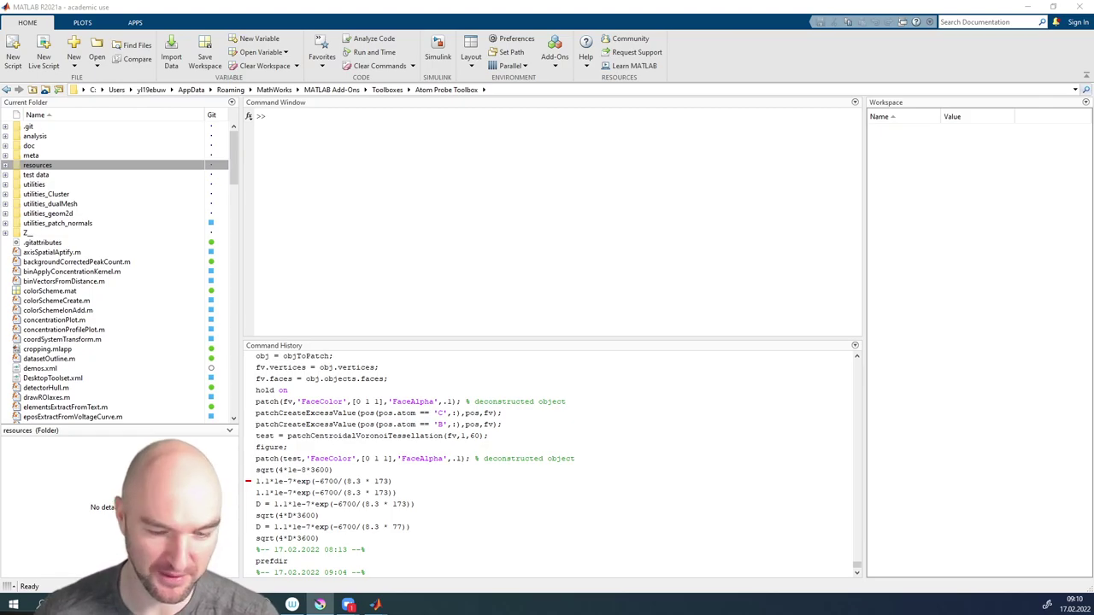